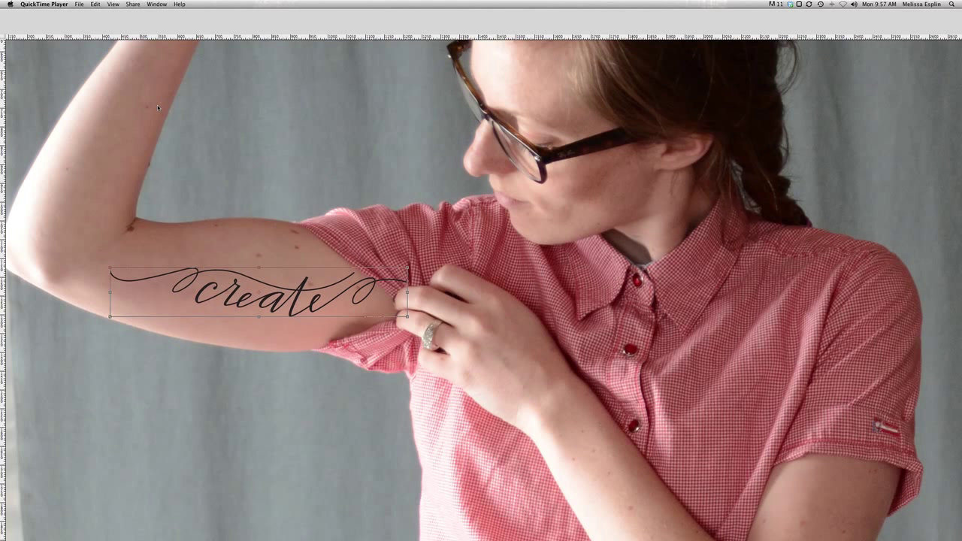
Step: Commit the Free Transform that places the 'create' lettering on the upper arm
click(158, 107)
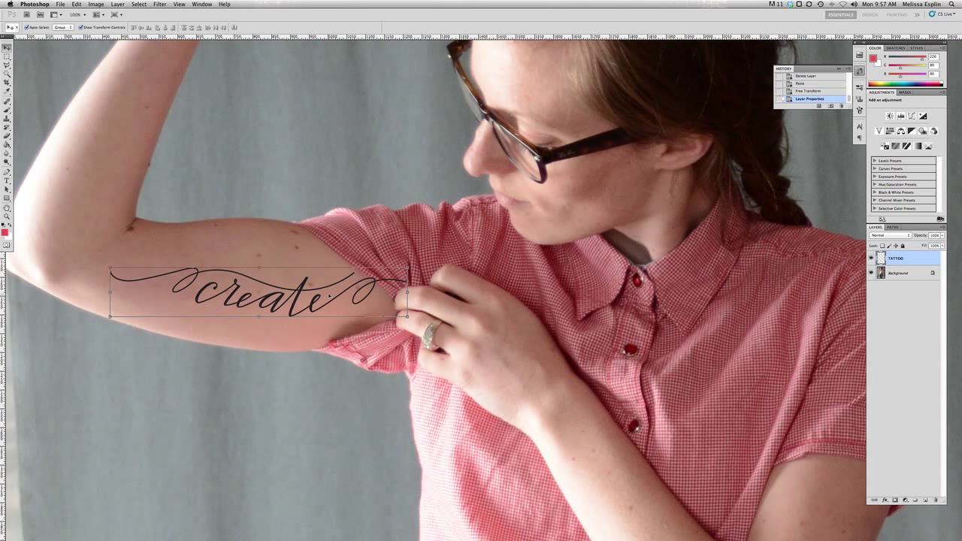
key(ctrl+alt+a)
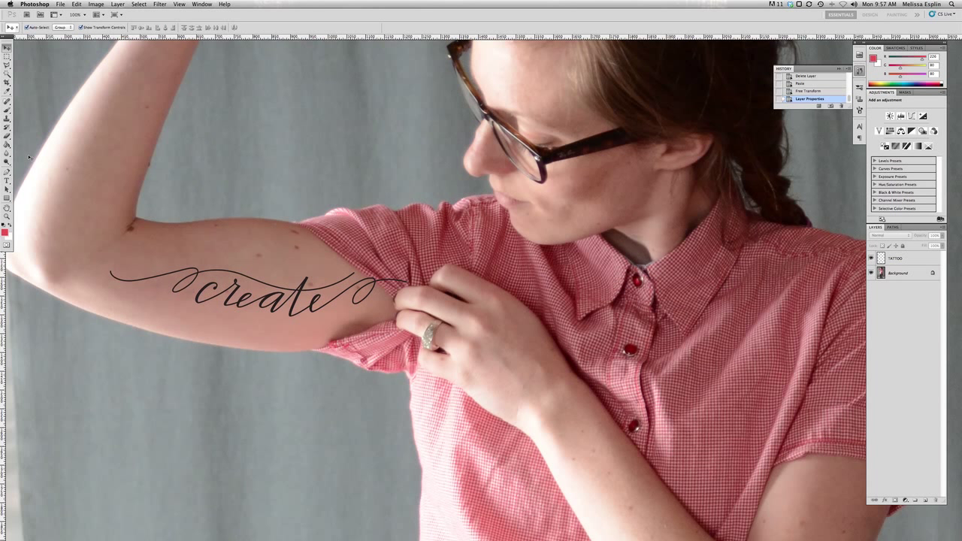
Step: On the TATTOO layer, erase the lettering's right flourish where it crosses the fingers
key(e)
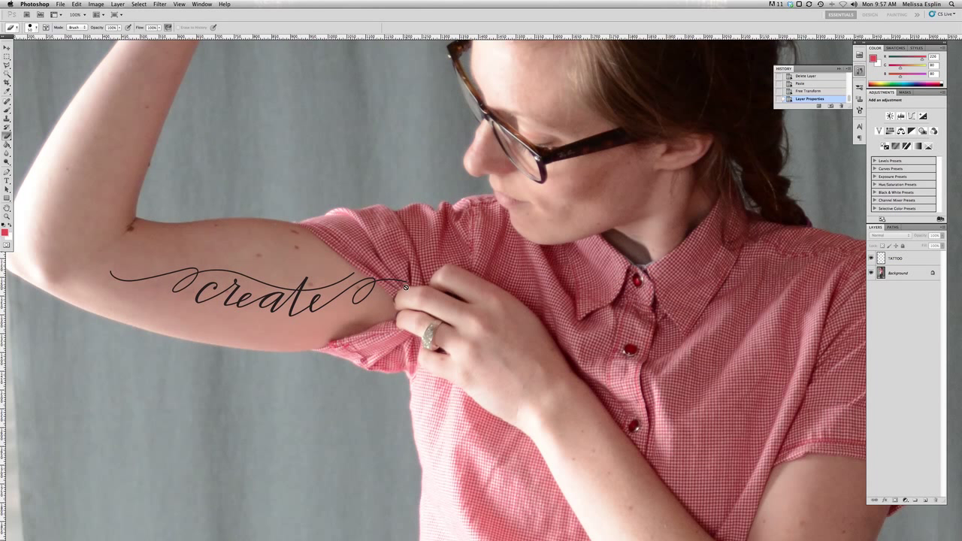
click(902, 259)
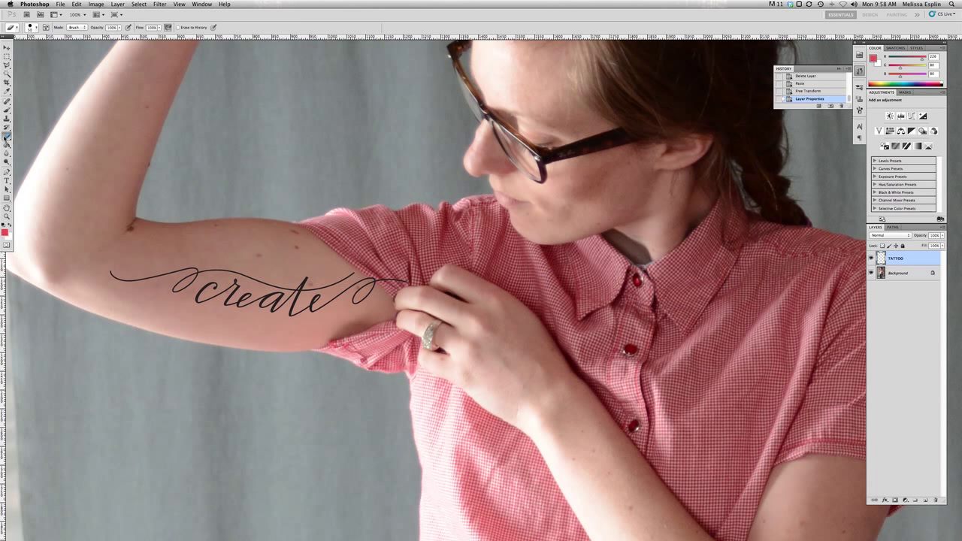
click(7, 137)
drag(406, 280, 368, 265)
Step: Run 24%-strength Blur passes over the full lettering, then shrink the brush
click(7, 154)
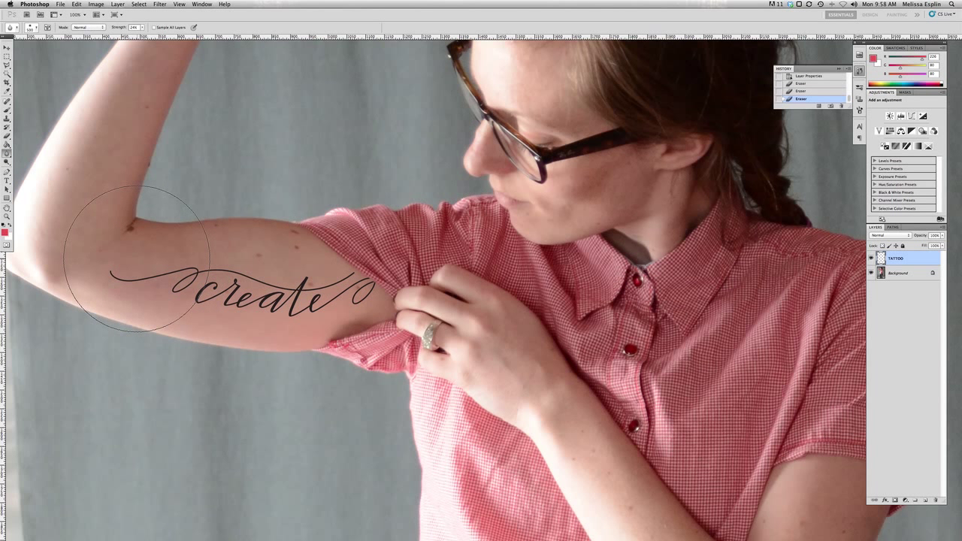
drag(137, 258, 444, 316)
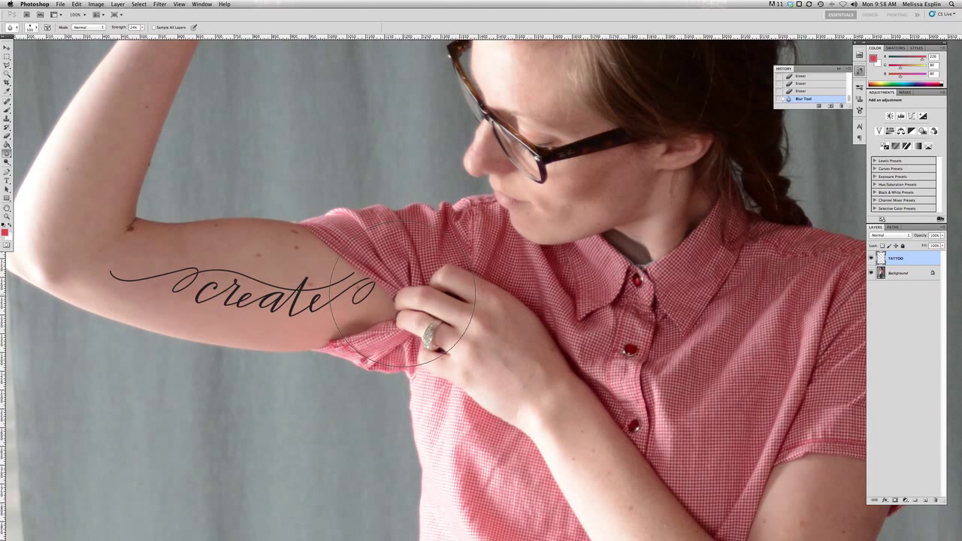
mouse_move(124, 267)
mouse_down()
mouse_move(439, 289)
mouse_move(121, 259)
mouse_move(413, 273)
mouse_up()
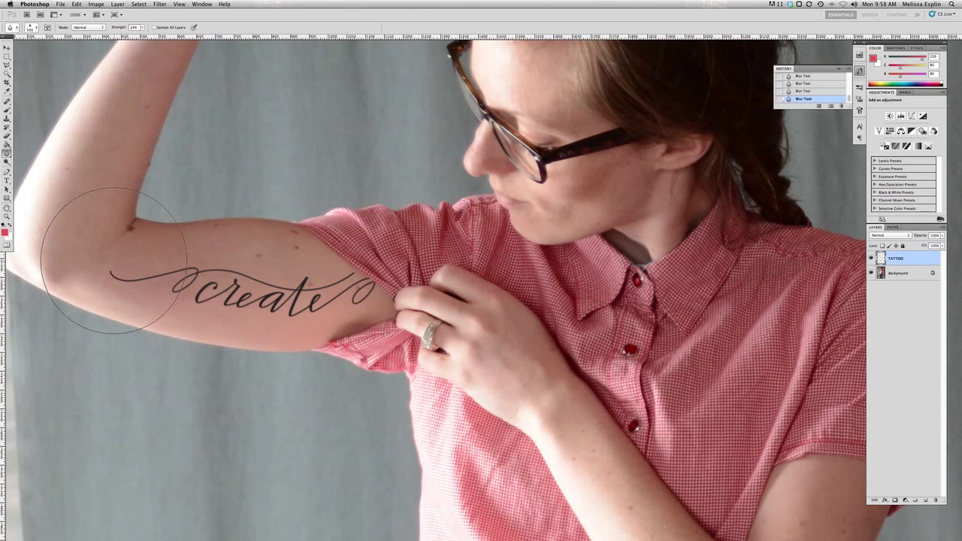
key(bracketleft)
key(bracketleft)
key(bracketleft)
key(bracketleft)
key(bracketleft)
Step: Reduce the TATTOO layer's opacity slightly and switch its blend mode to Multiply
click(943, 236)
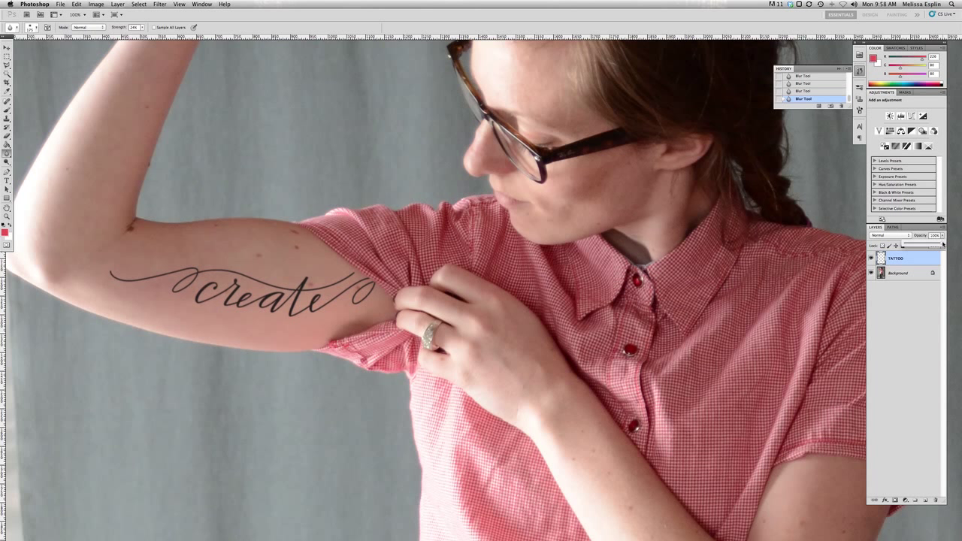
drag(942, 245, 937, 244)
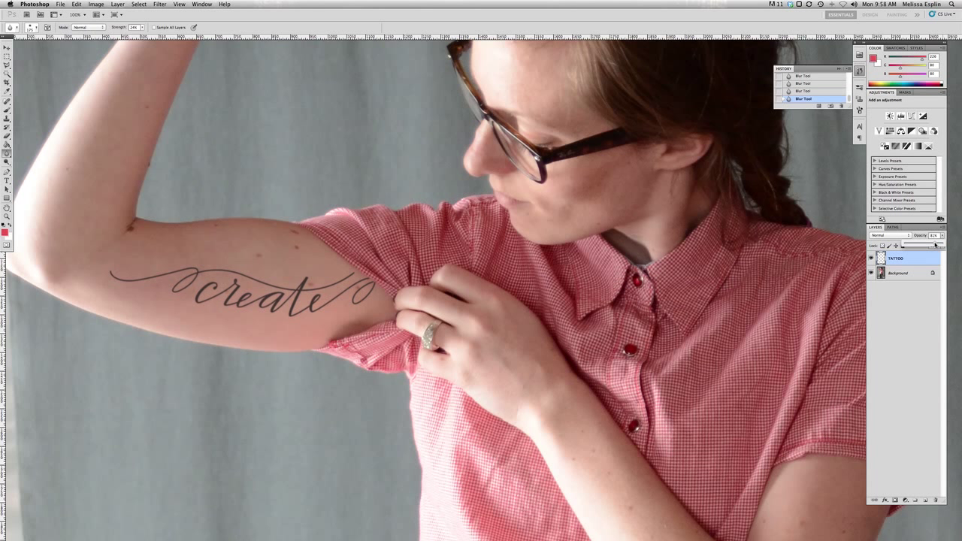
click(889, 236)
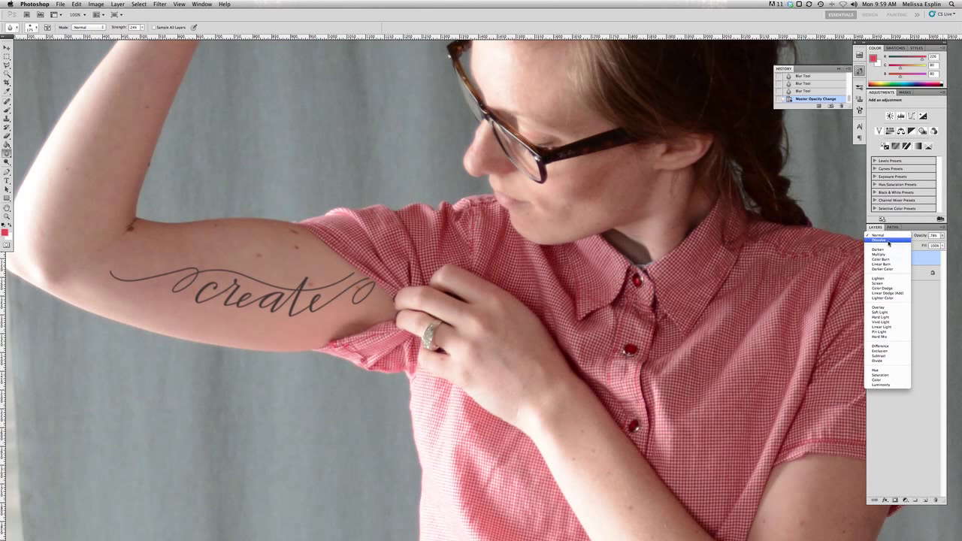
click(889, 254)
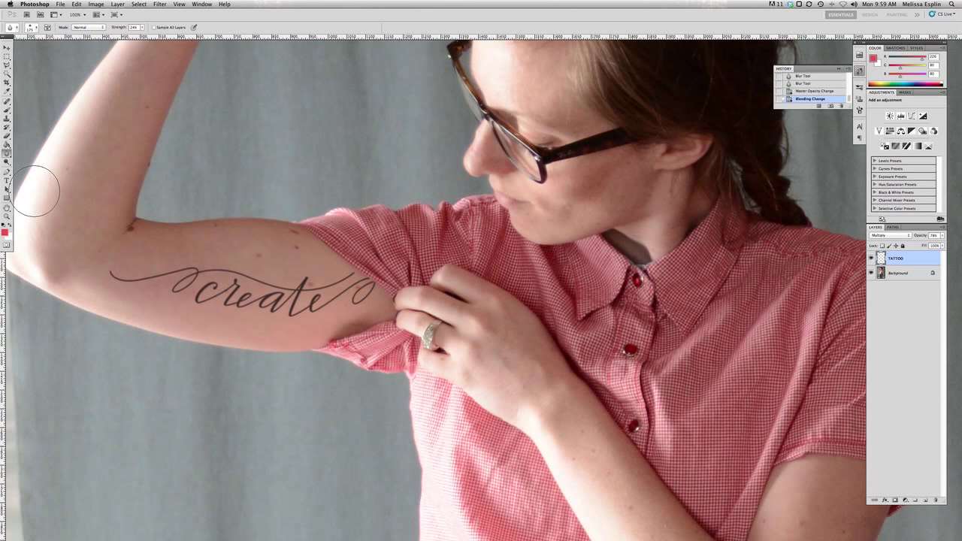
Step: Magic Wand the empty area around the lettering, then invert so only the script is selected
key(w)
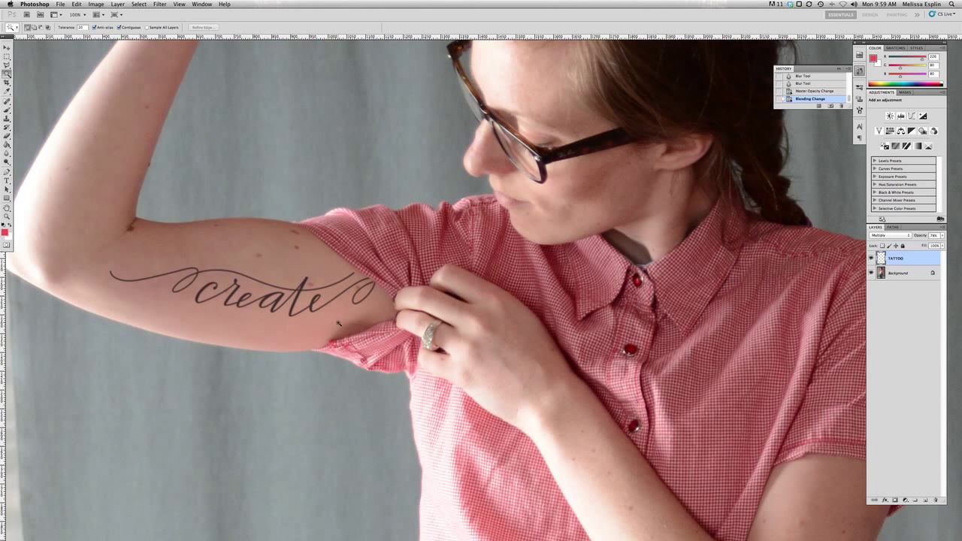
click(317, 369)
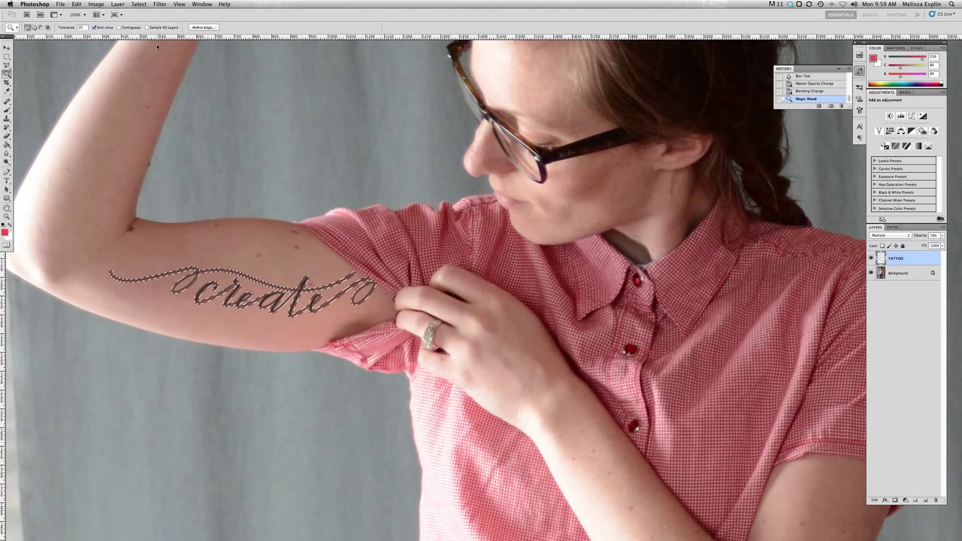
key(ctrl+d)
click(297, 380)
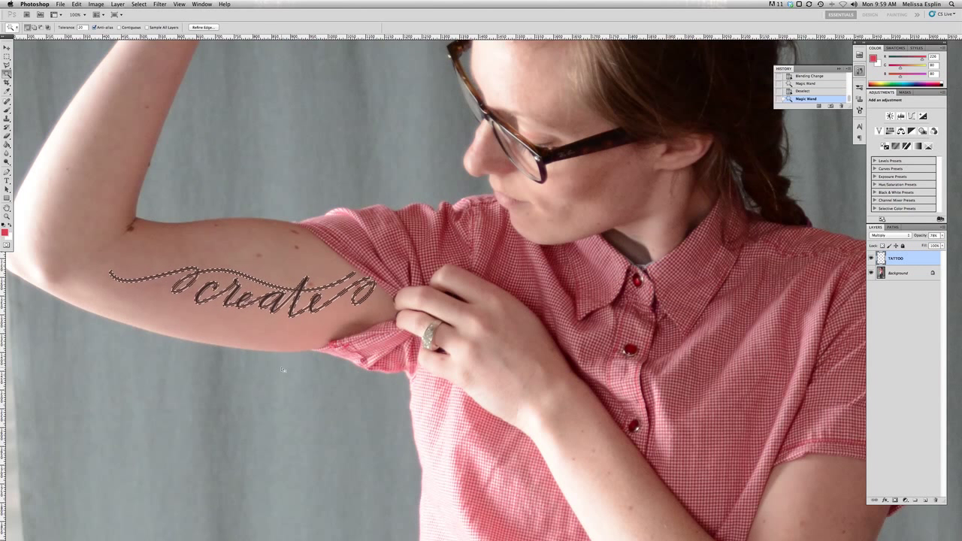
key(ctrl+shift+i)
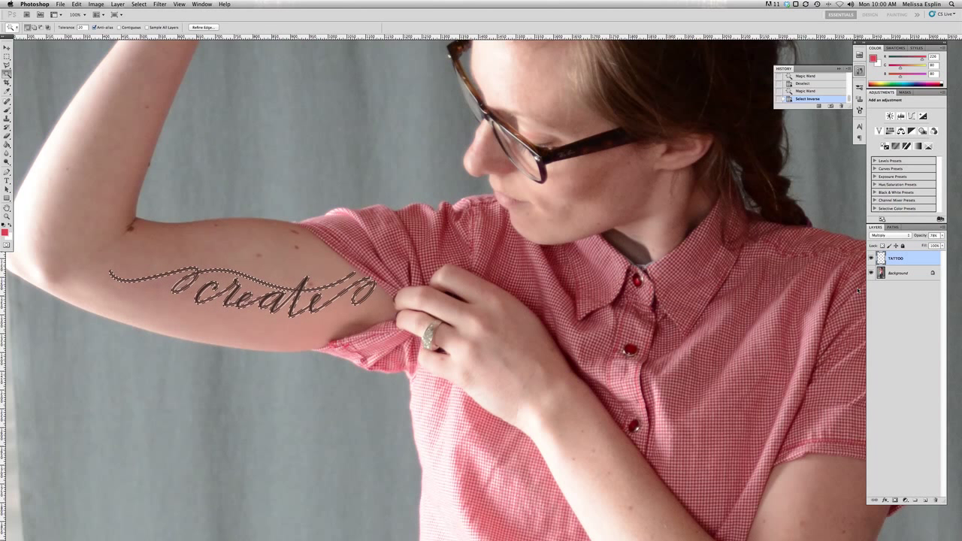
Step: Add a new layer below TATTOO and set the foreground colour to a brighter red
click(925, 500)
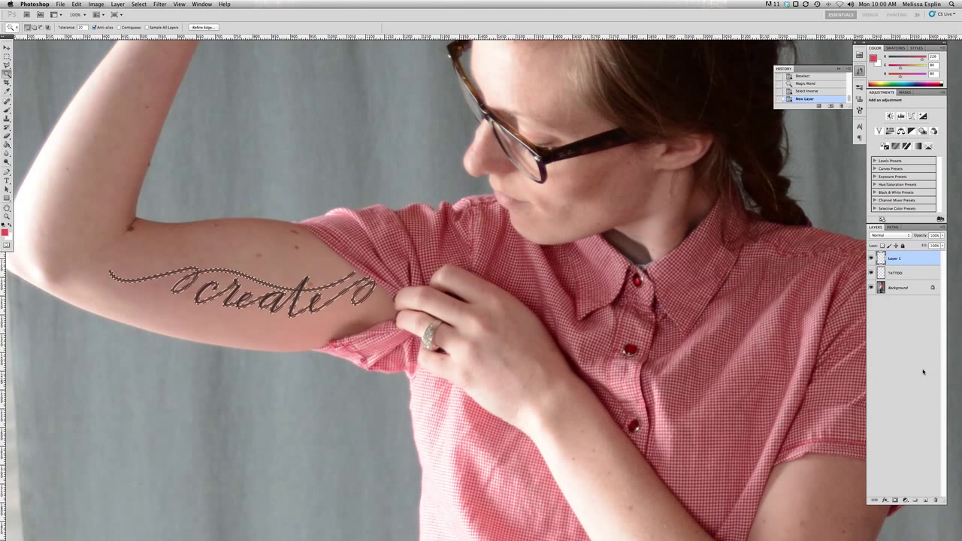
drag(923, 262, 921, 277)
click(6, 232)
drag(209, 220, 208, 220)
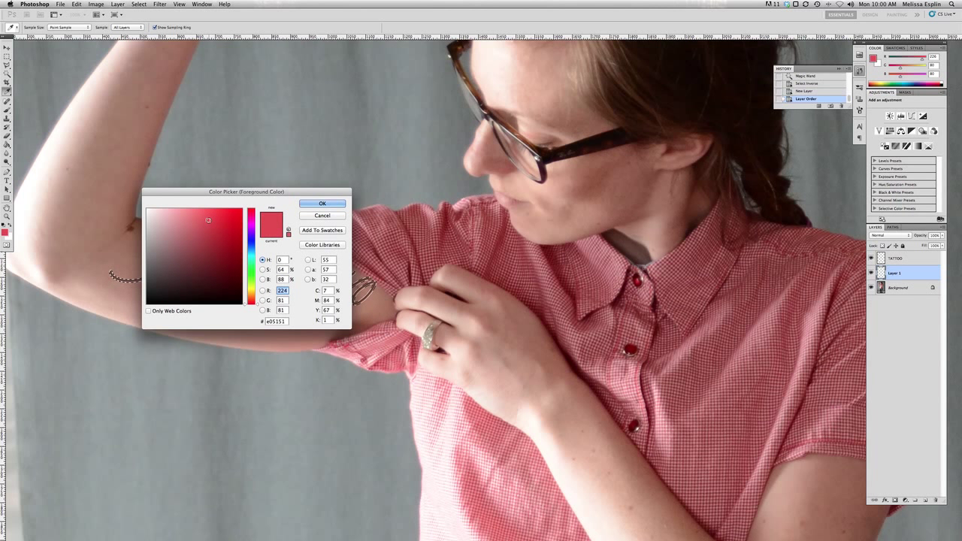
click(321, 204)
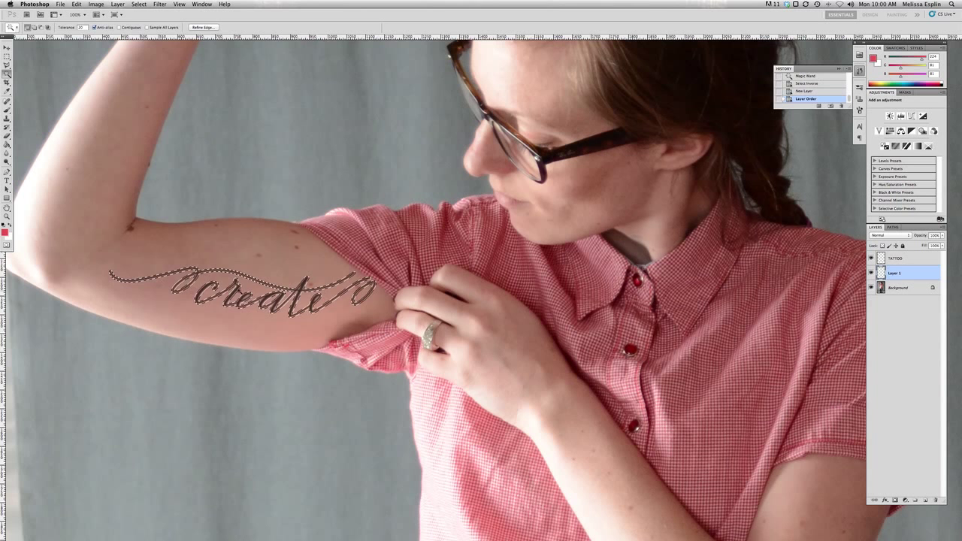
Step: Brush red over the selected lettering on the new layer
key(b)
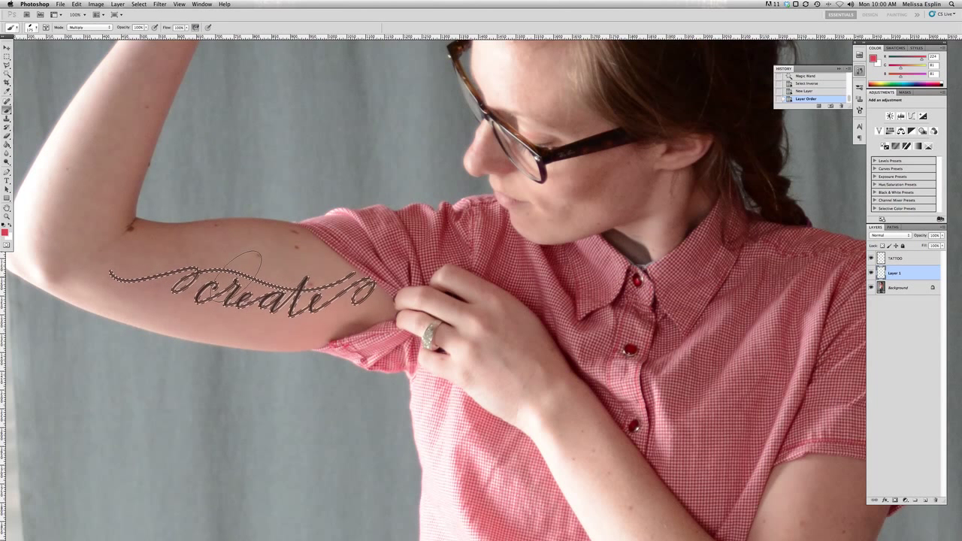
mouse_move(170, 268)
mouse_down()
mouse_move(327, 300)
mouse_move(364, 289)
mouse_up()
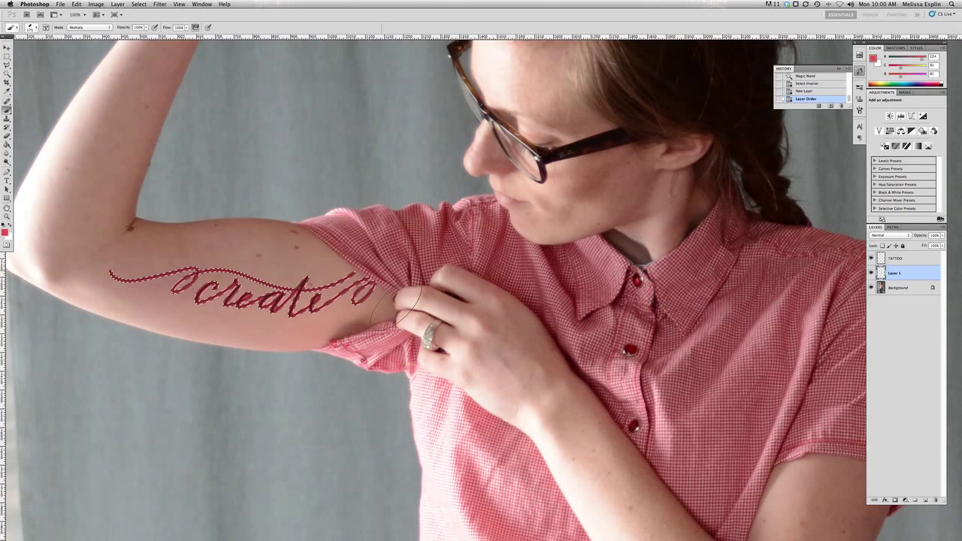
drag(395, 310, 150, 281)
Step: Deselect, then set Layer 1 to Multiply blend mode at 40% opacity
key(super+d)
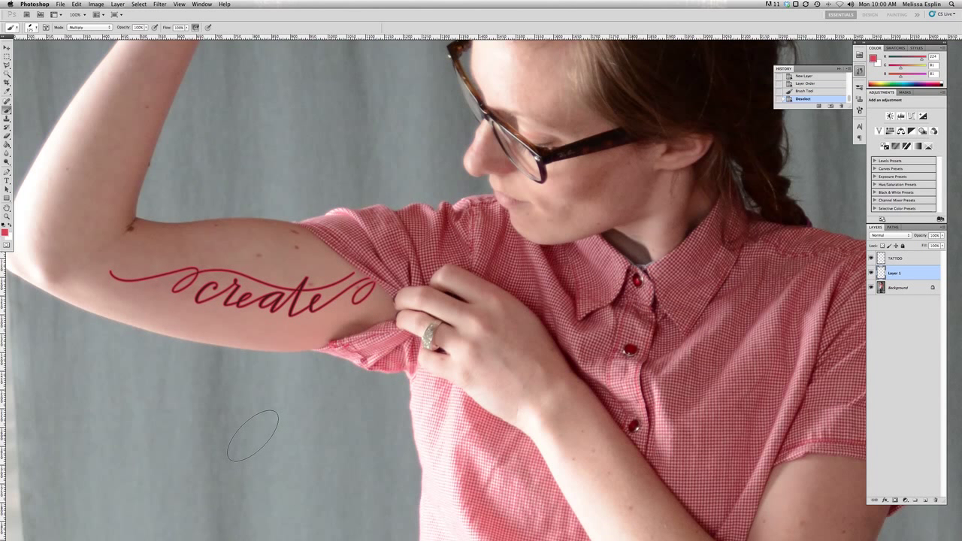
click(876, 233)
click(890, 257)
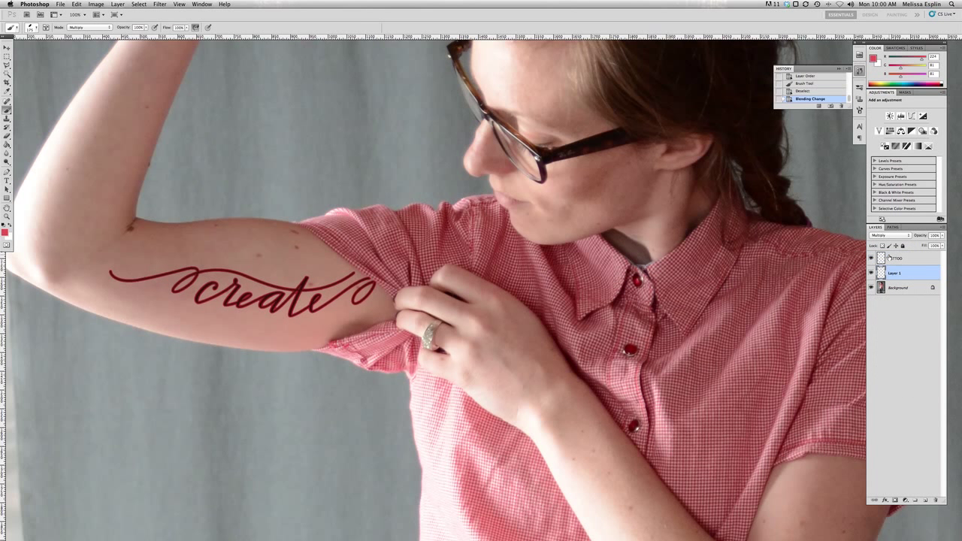
click(943, 236)
drag(942, 237, 918, 245)
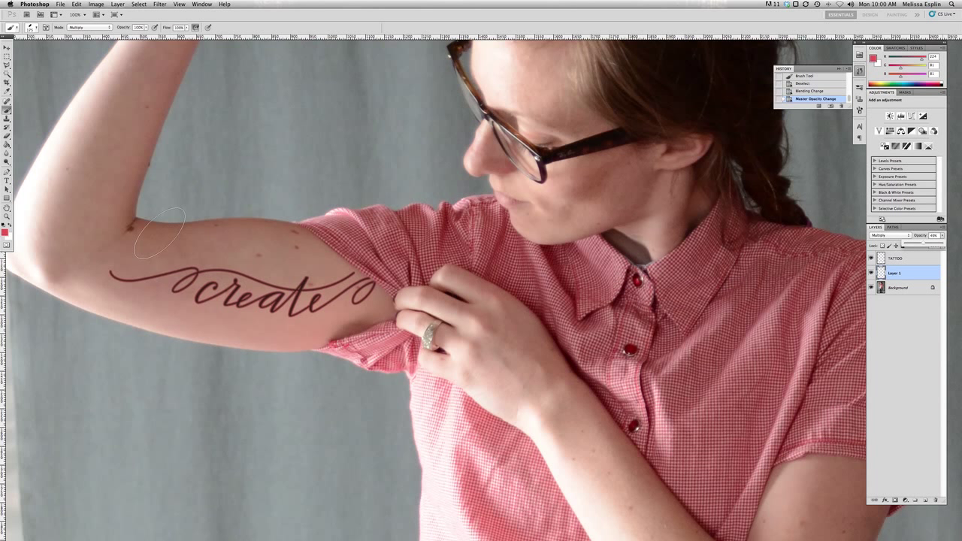
Step: Blur the red tint on the left swash, then lower Blur strength to 13%
click(7, 154)
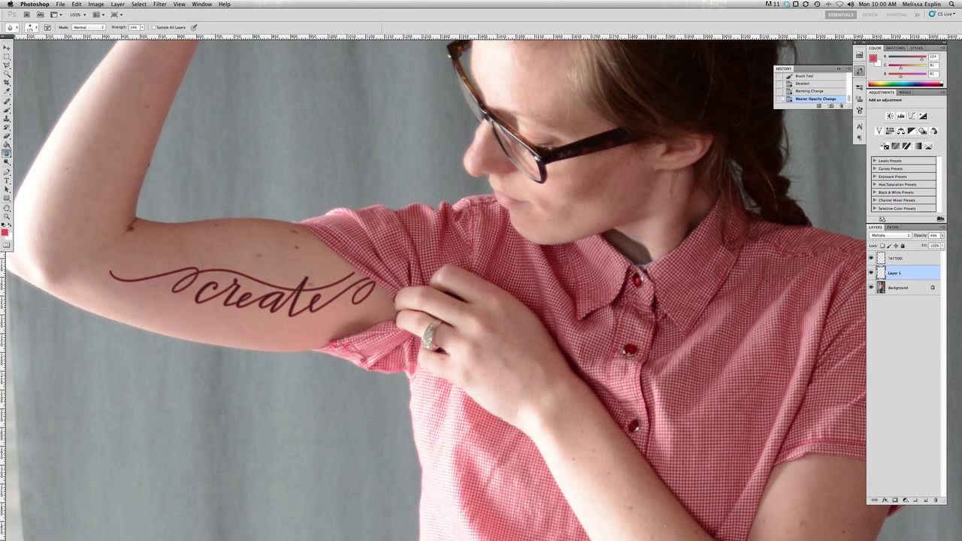
drag(113, 279, 202, 271)
click(142, 27)
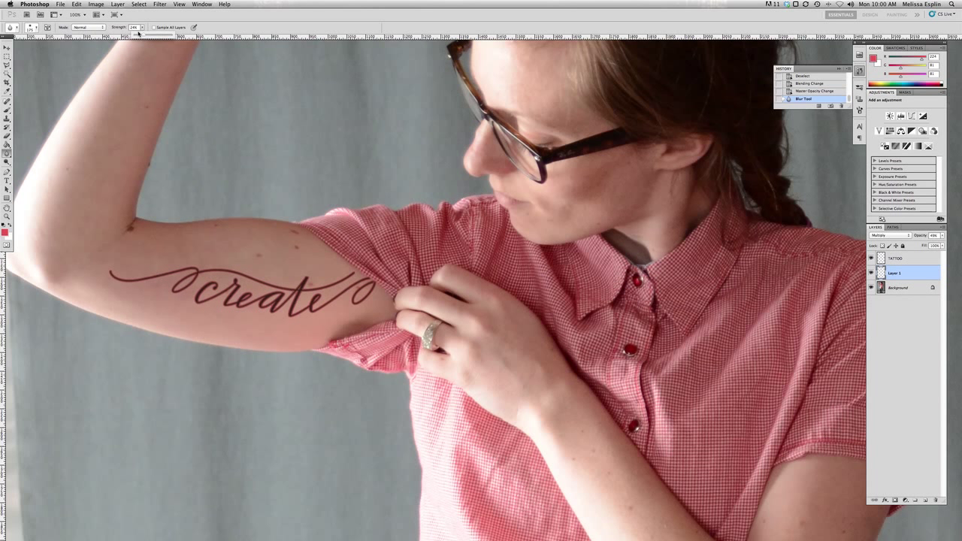
drag(146, 37, 156, 34)
Step: Blur the red tint around the c, along the swash and across the lettering
drag(239, 289, 215, 273)
mouse_move(107, 271)
mouse_down()
mouse_move(159, 304)
mouse_move(280, 256)
mouse_up()
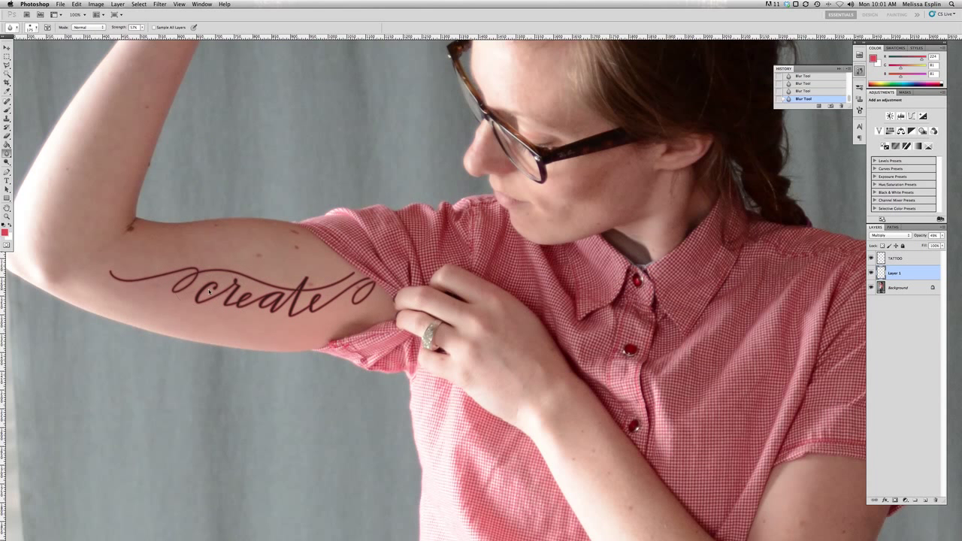
drag(218, 300, 270, 320)
drag(132, 245, 421, 259)
Step: Zoom out to 66.7% to view the whole photo with the finished tattoo
key(super+h)
key(super+minus)
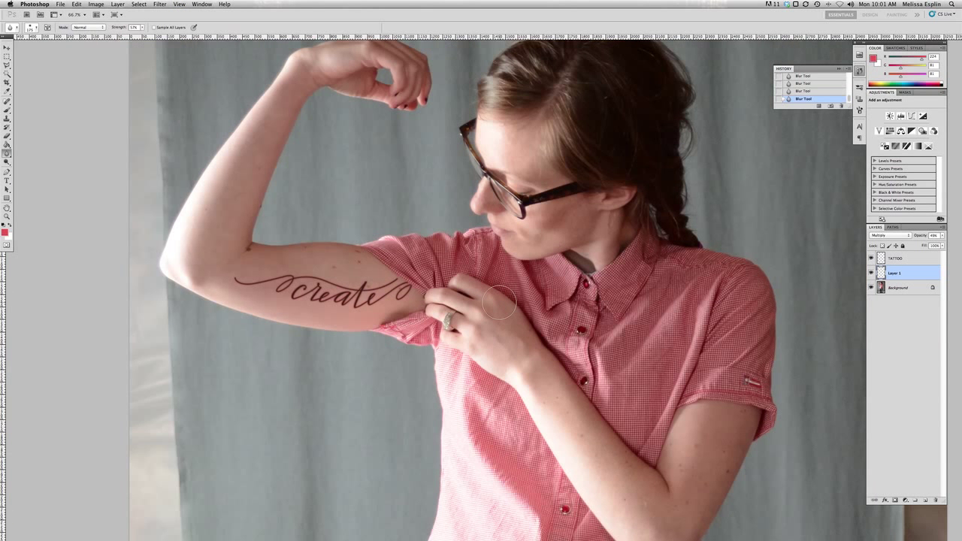